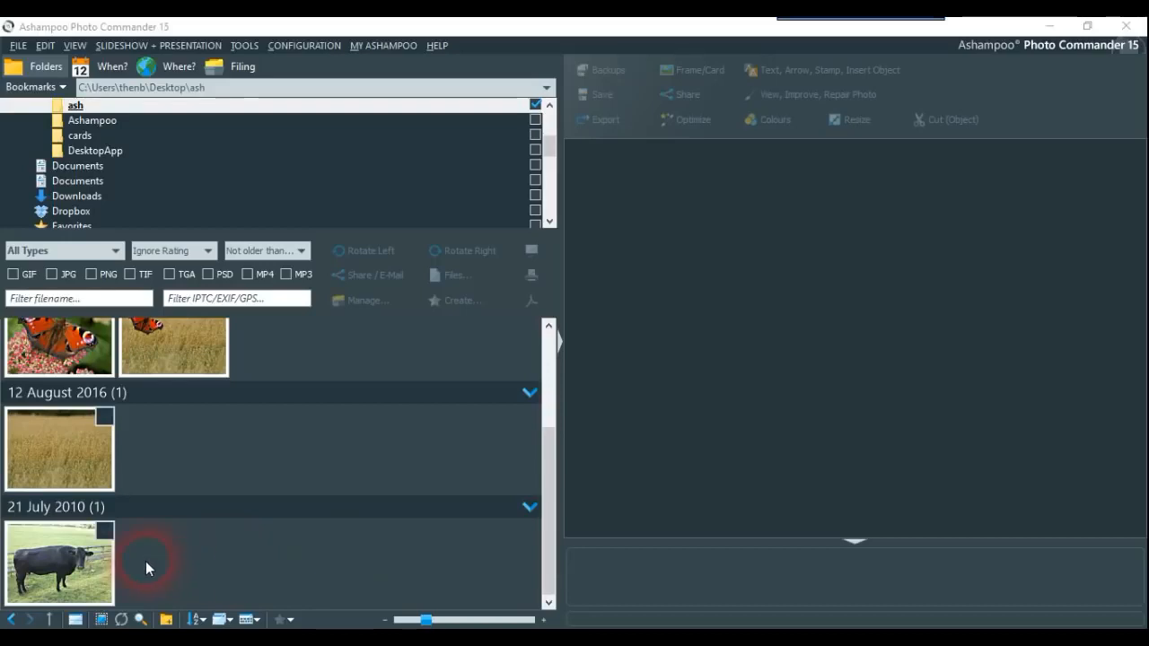
# Open cow.jpg for editing and start the Cut Out Object or Person / Exchange Background tool.
pyautogui.moveTo(85, 568)
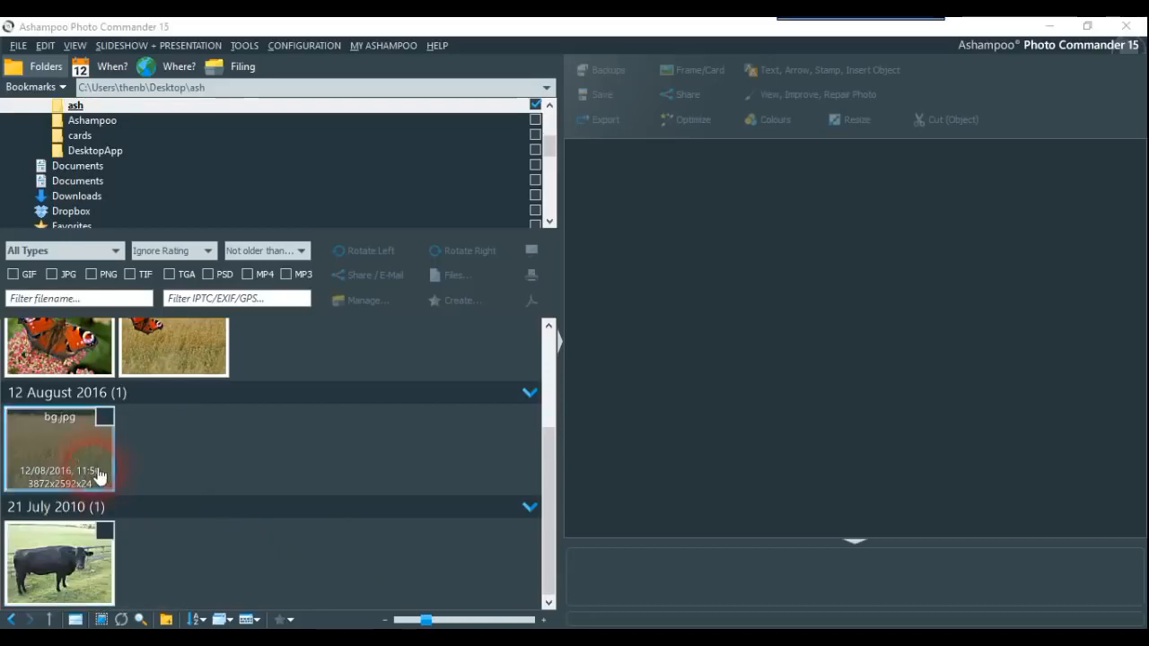
pyautogui.moveTo(79, 450)
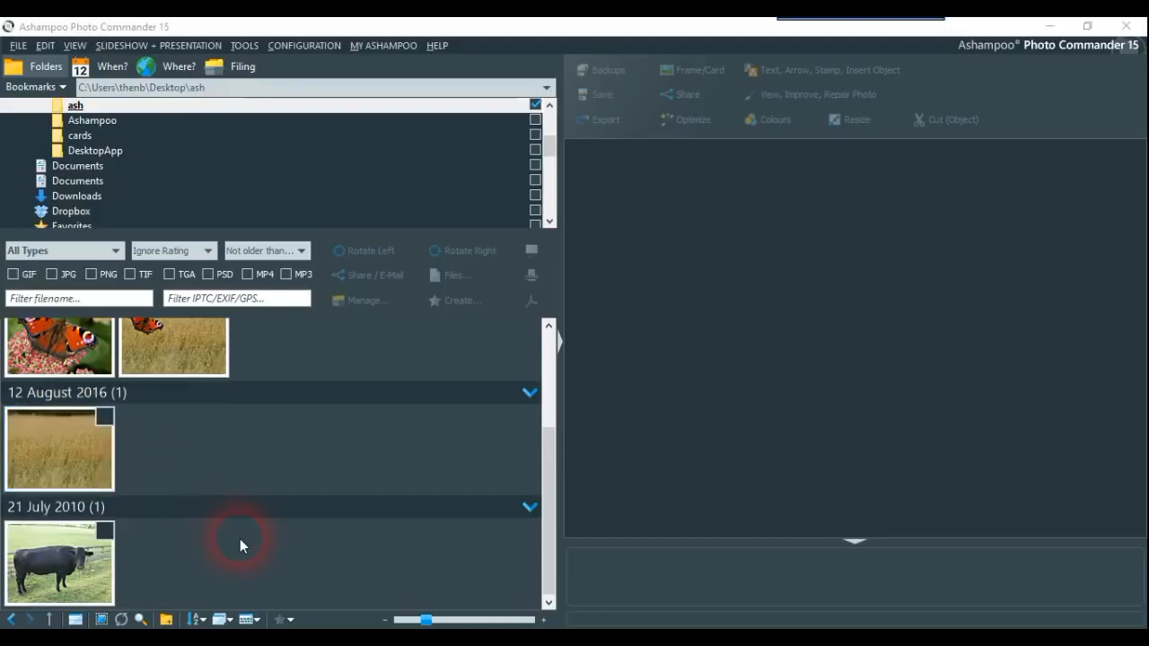
pyautogui.doubleClick(86, 588)
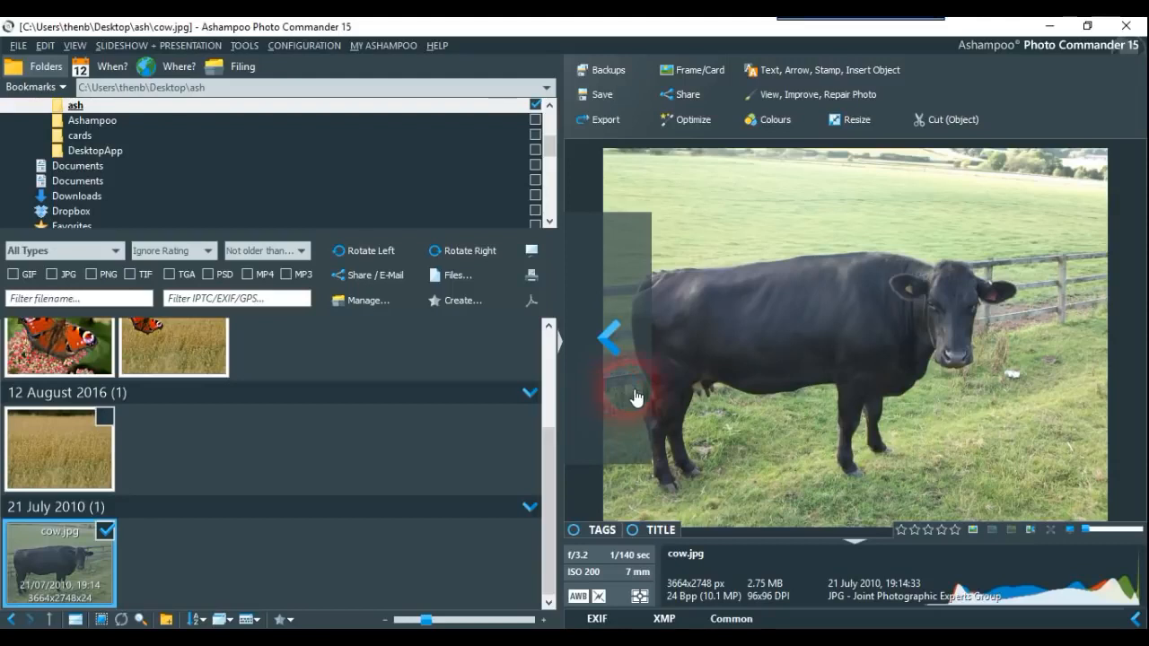
pyautogui.click(946, 126)
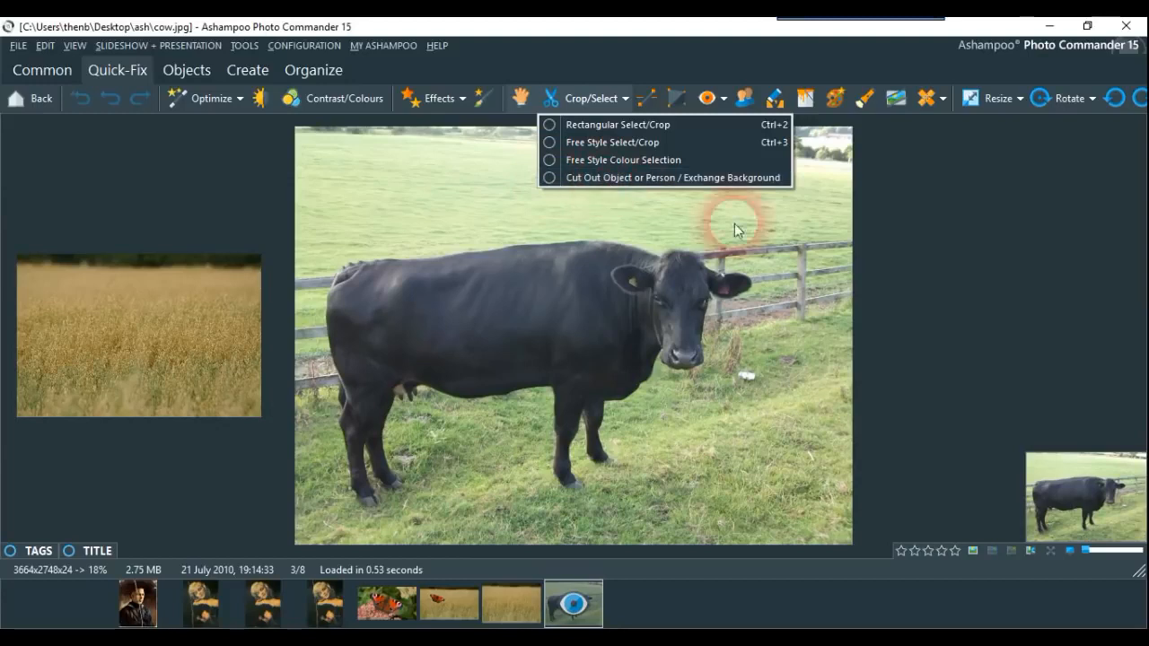
pyautogui.click(972, 293)
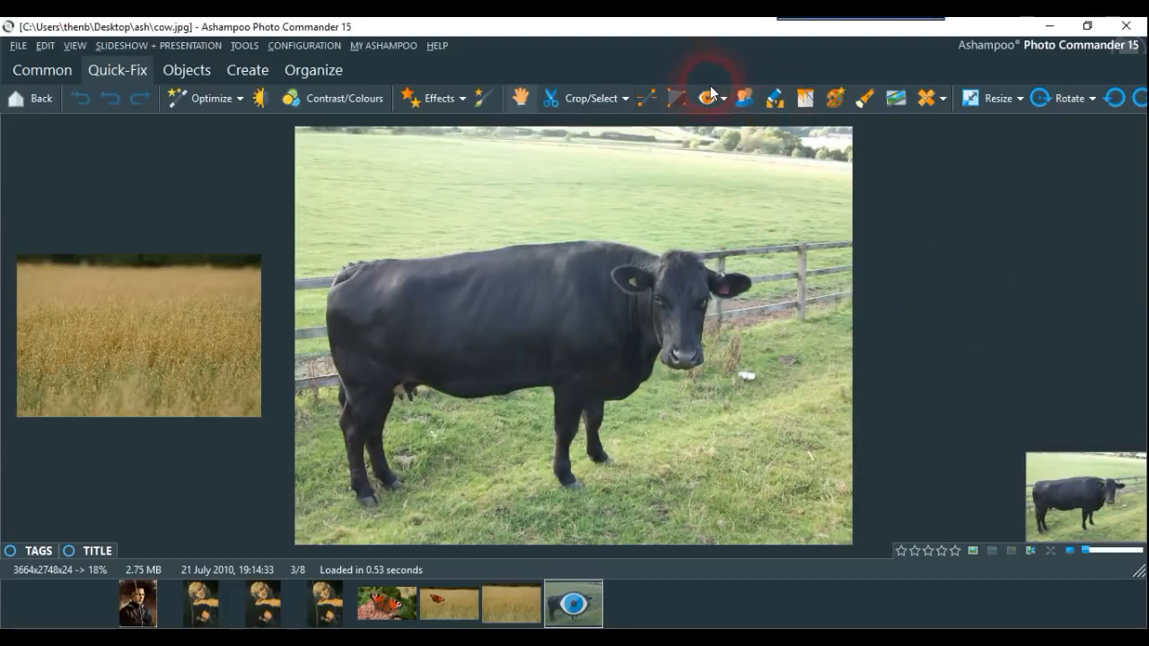
pyautogui.click(623, 101)
pyautogui.click(607, 182)
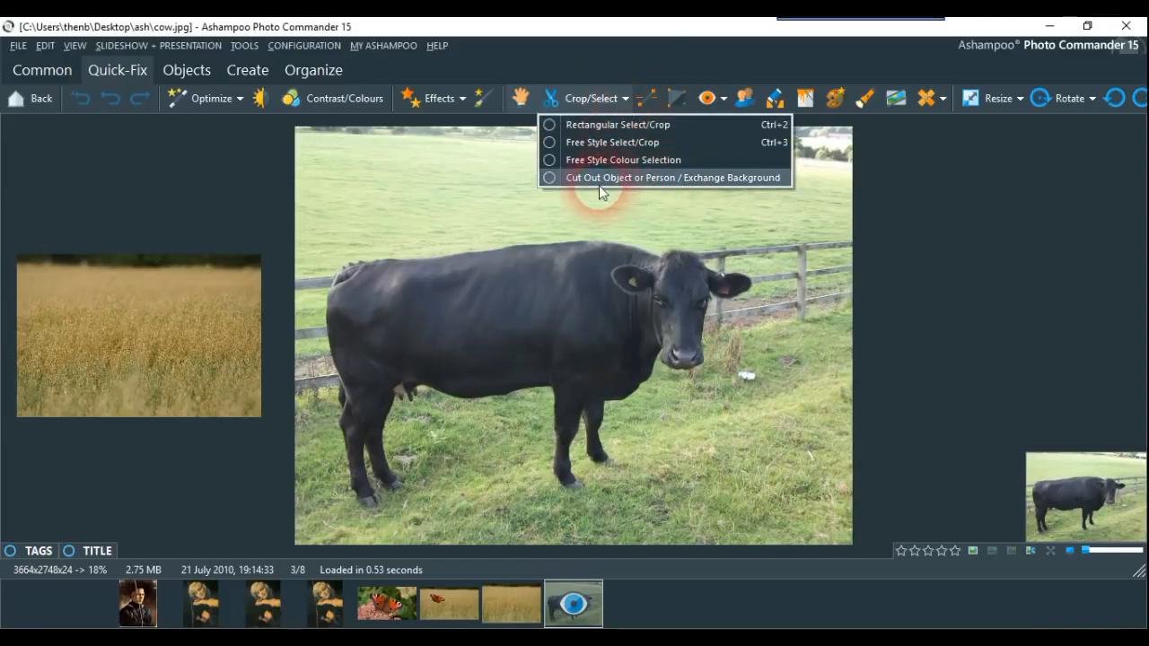
pyautogui.click(548, 177)
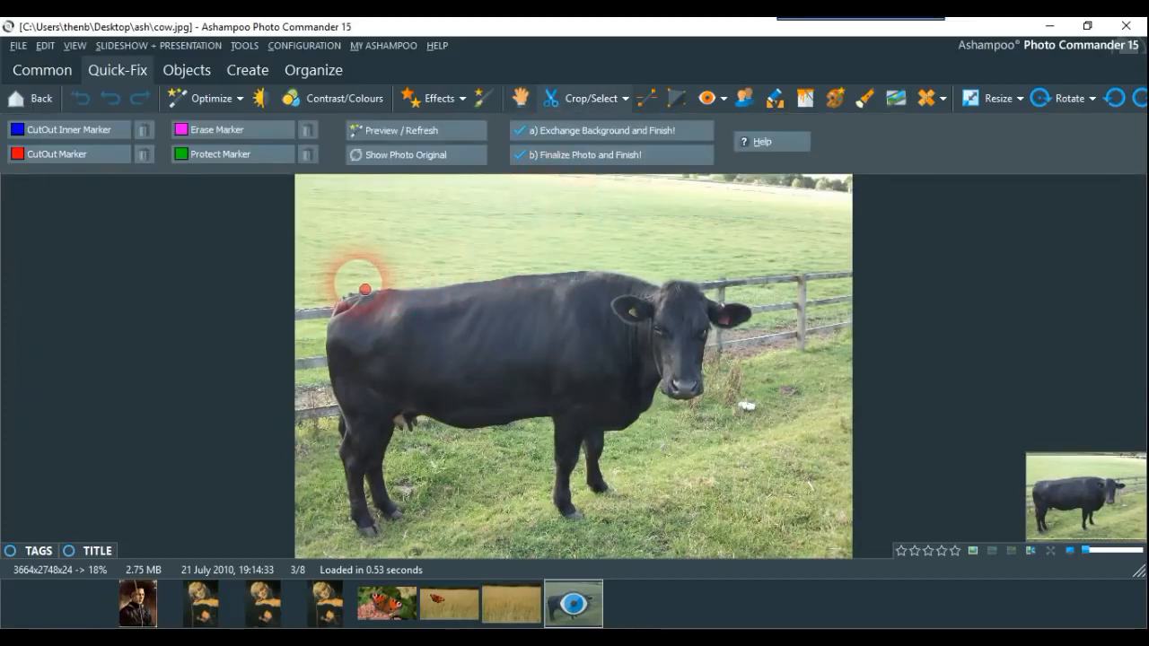
# Outline the whole cow with the CutOut Marker and exchange its background for the bg image, finishing the cut-out.
pyautogui.moveTo(361, 277)
pyautogui.mouseDown()
pyautogui.moveTo(432, 287)
pyautogui.moveTo(615, 266)
pyautogui.moveTo(655, 285)
pyautogui.moveTo(693, 281)
pyautogui.moveTo(722, 305)
pyautogui.moveTo(745, 296)
pyautogui.moveTo(757, 314)
pyautogui.moveTo(751, 337)
pyautogui.moveTo(721, 343)
pyautogui.moveTo(707, 396)
pyautogui.moveTo(619, 440)
pyautogui.moveTo(626, 490)
pyautogui.moveTo(595, 485)
pyautogui.moveTo(593, 510)
pyautogui.moveTo(562, 524)
pyautogui.moveTo(549, 511)
pyautogui.moveTo(542, 436)
pyautogui.moveTo(437, 440)
pyautogui.moveTo(393, 456)
pyautogui.moveTo(415, 508)
pyautogui.moveTo(409, 535)
pyautogui.moveTo(354, 537)
pyautogui.moveTo(370, 544)
pyautogui.moveTo(335, 503)
pyautogui.moveTo(314, 328)
pyautogui.moveTo(326, 296)
pyautogui.moveTo(352, 283)
pyautogui.moveTo(382, 290)
pyautogui.mouseUp()
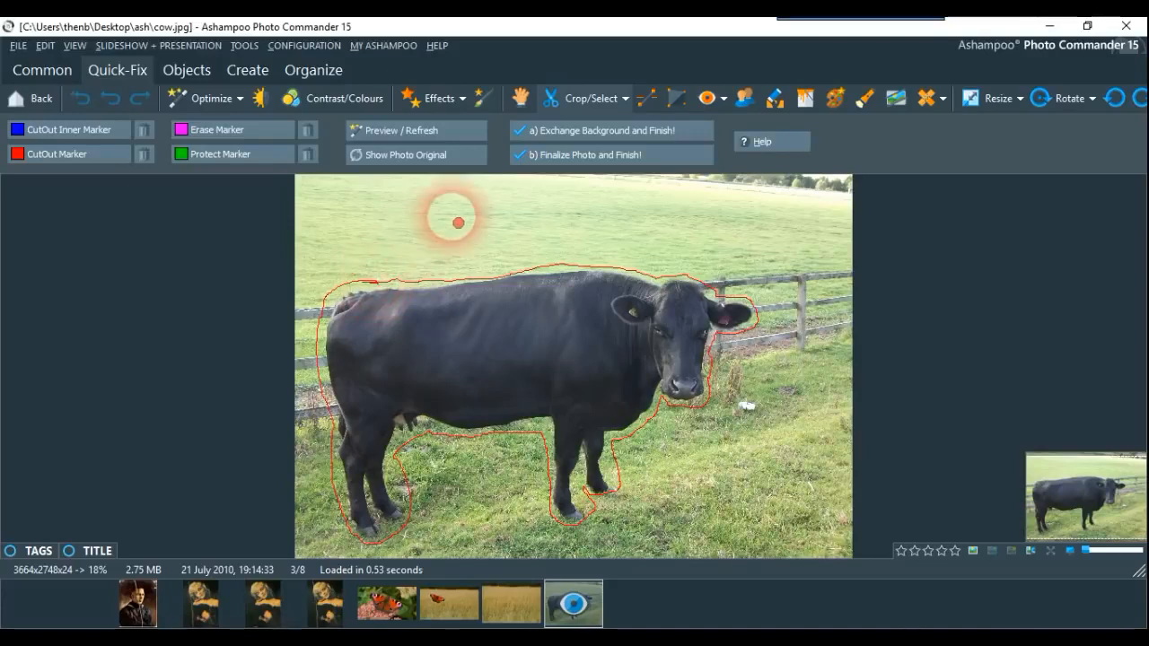
pyautogui.click(565, 134)
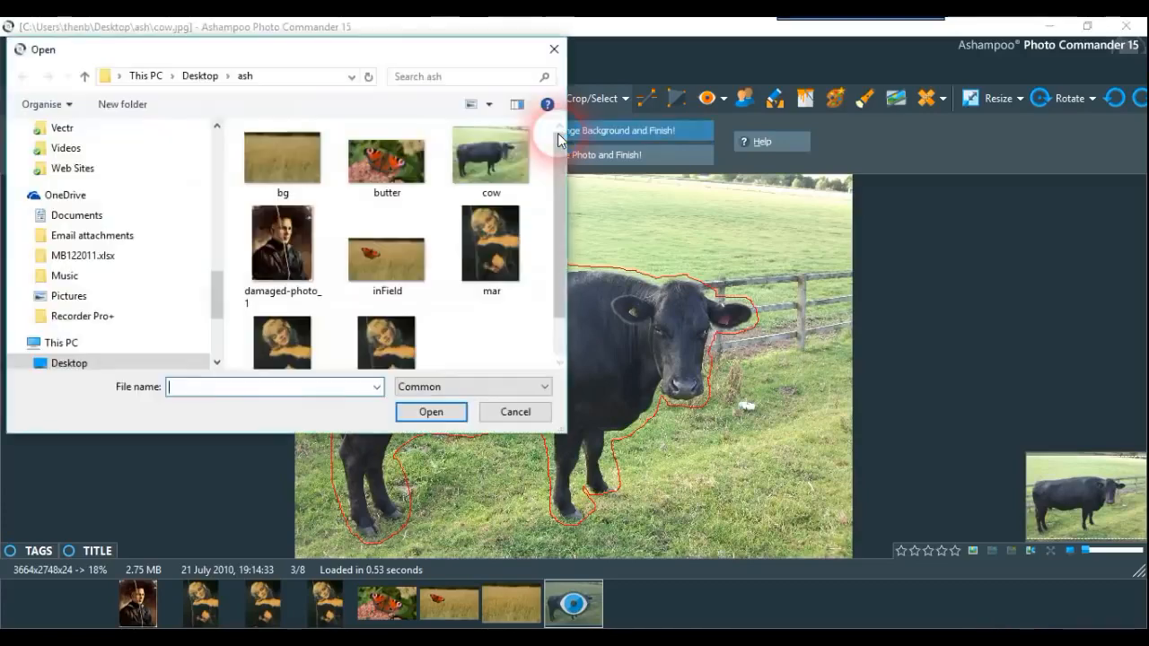
pyautogui.click(287, 157)
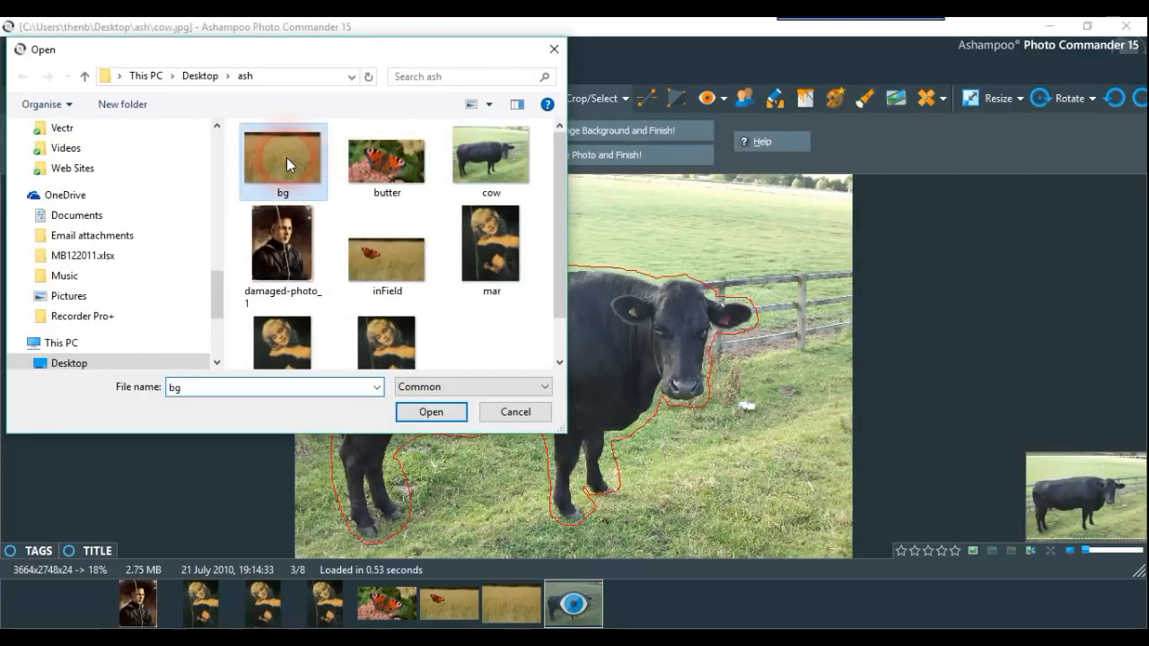
pyautogui.click(438, 412)
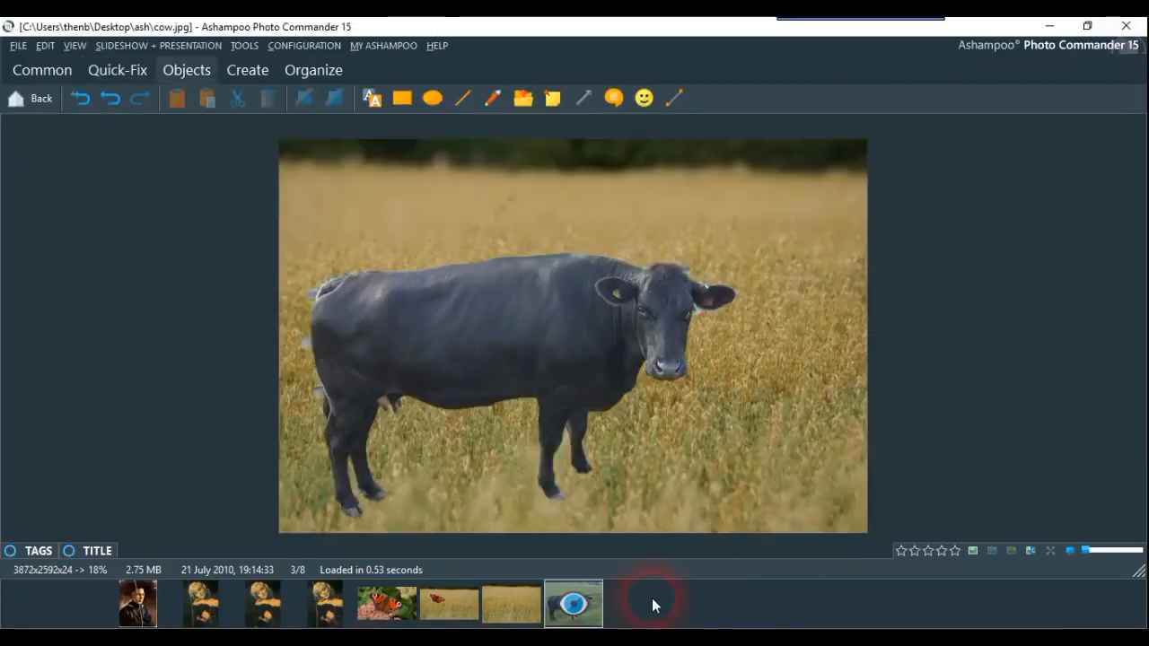
# Move the cut-out cow slightly lower in the field, to about x:168 y:826.
pyautogui.click(698, 482)
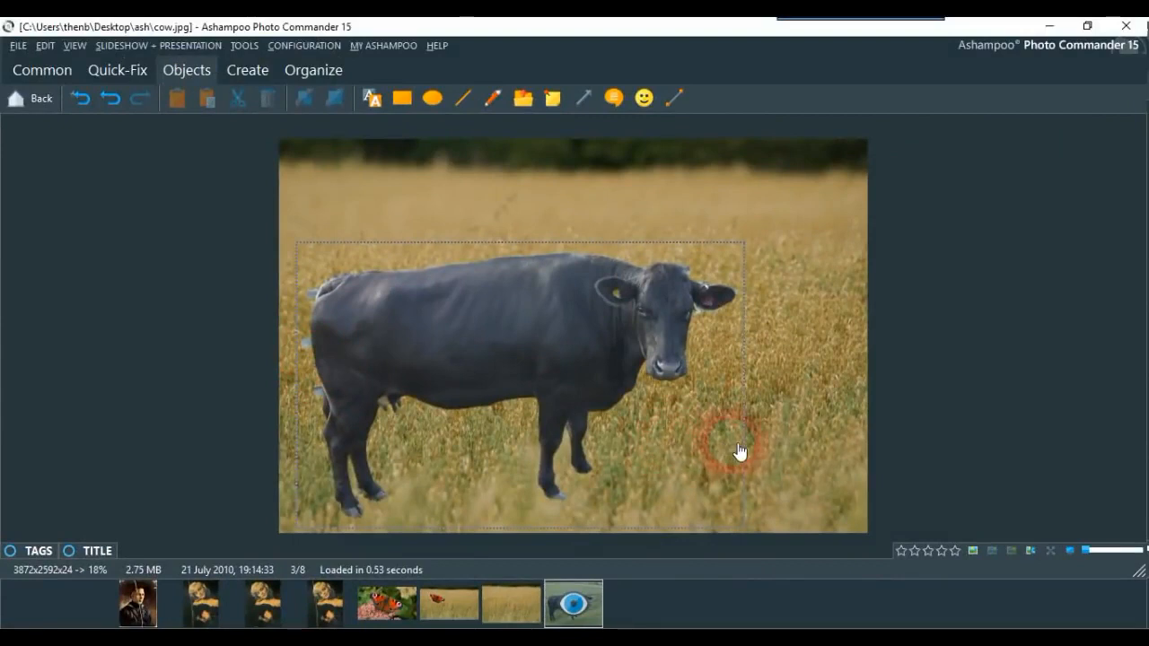
pyautogui.moveTo(654, 374); pyautogui.dragTo(666, 398)
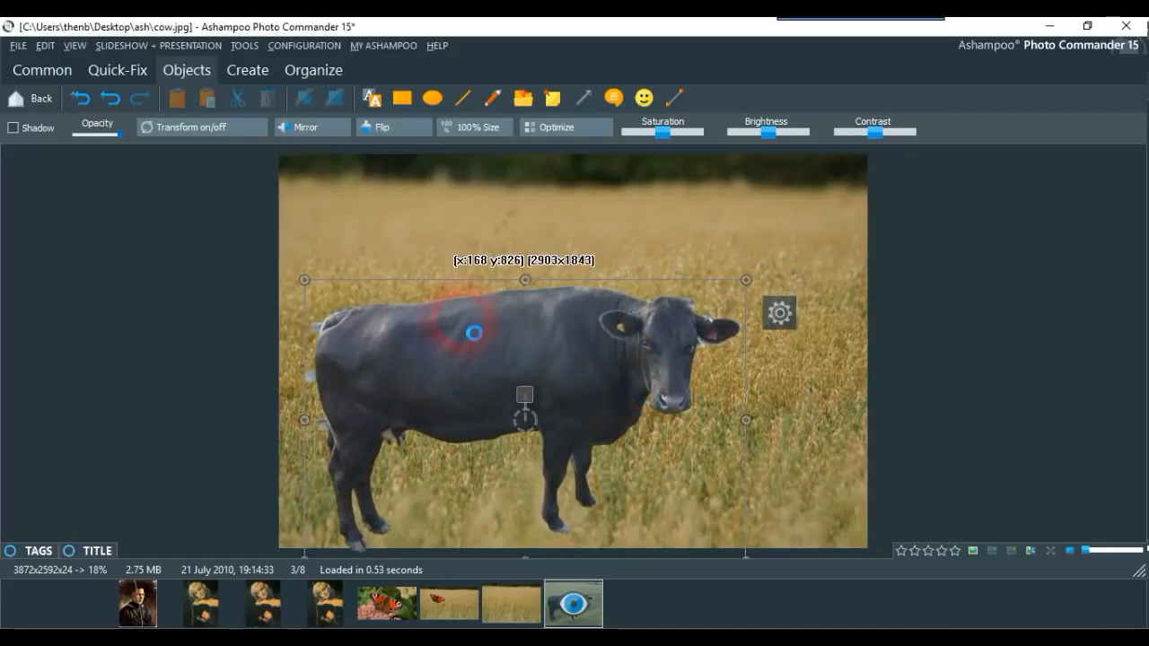
# Try the Clone tool on the field area just above the cow's back.
pyautogui.click(117, 70)
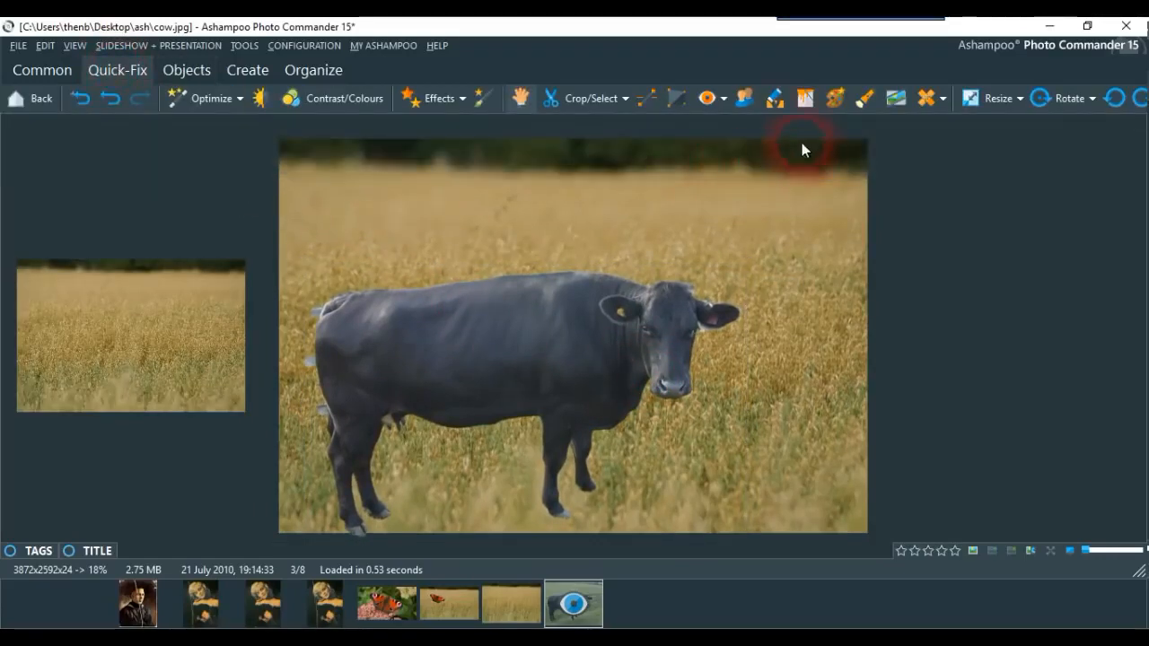
pyautogui.click(742, 99)
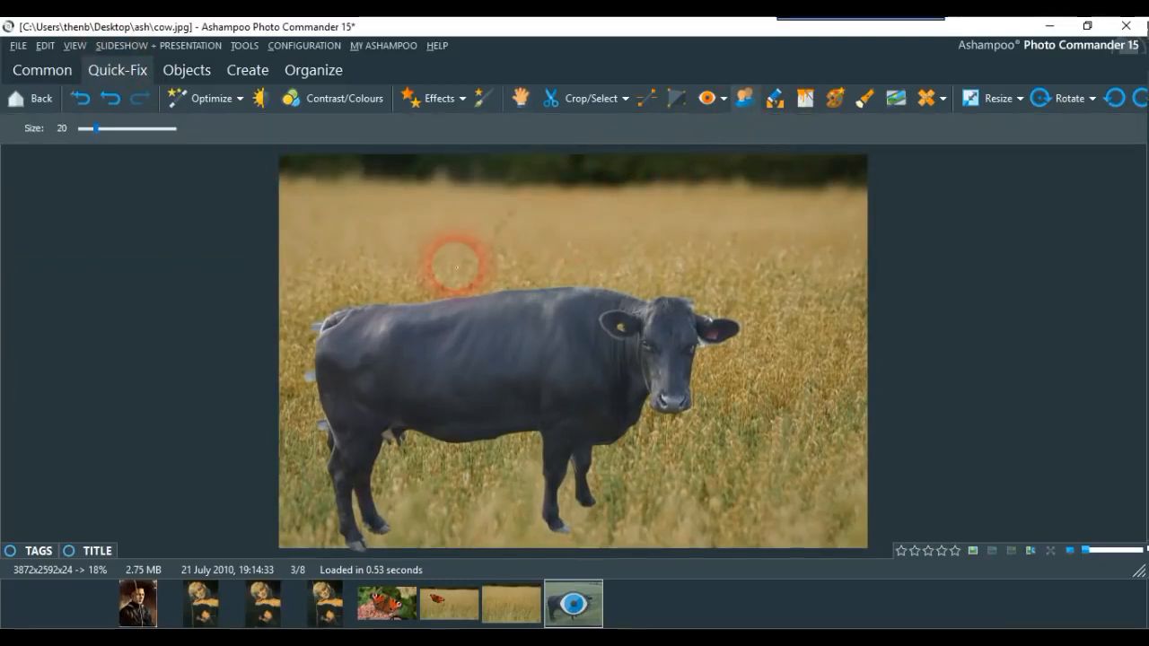
pyautogui.click(456, 267)
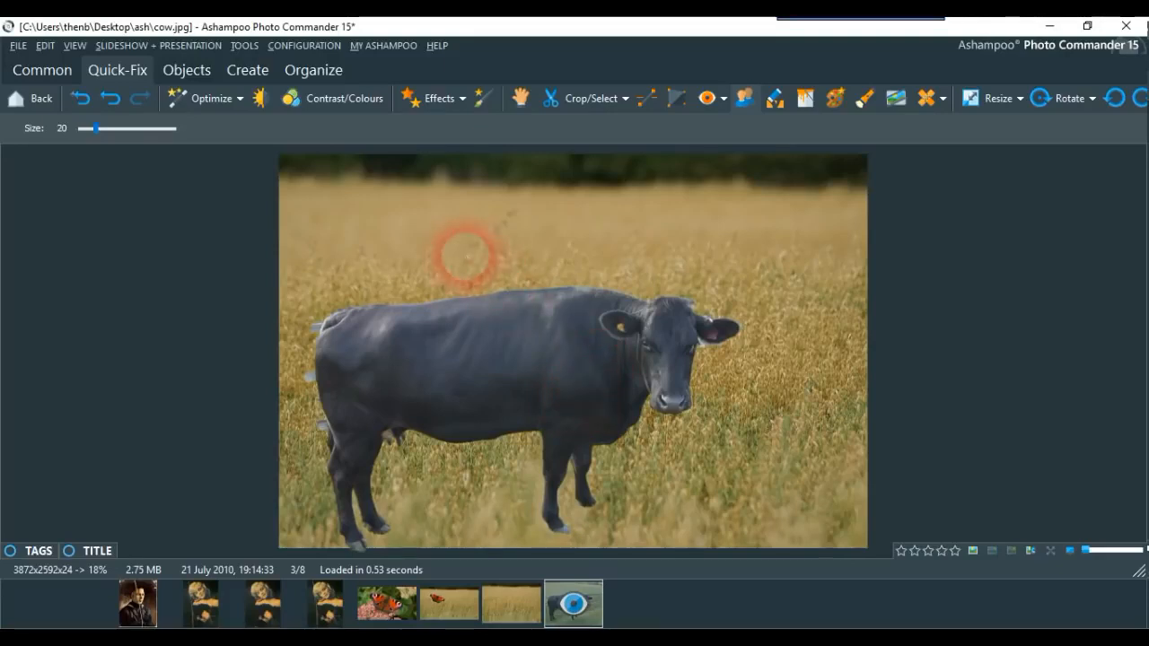
# Return to the folder browser and select NormaJean.jpg for viewing, discarding the changes to cow.jpg.
pyautogui.click(76, 46)
pyautogui.click(144, 66)
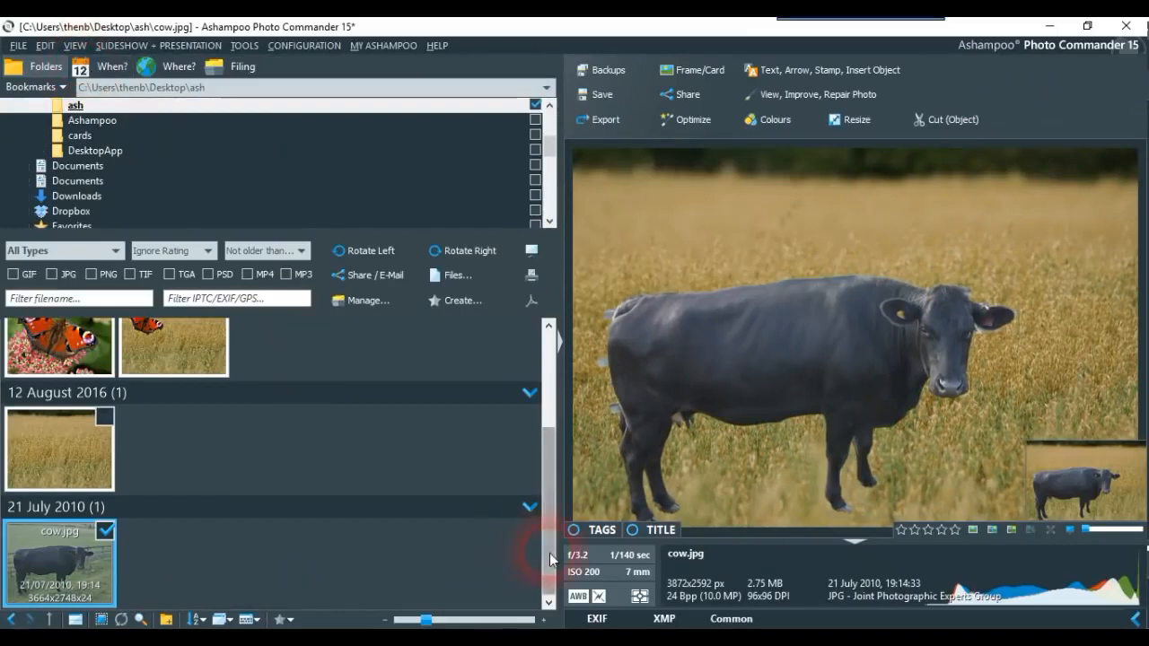
pyautogui.moveTo(549, 554); pyautogui.dragTo(549, 453)
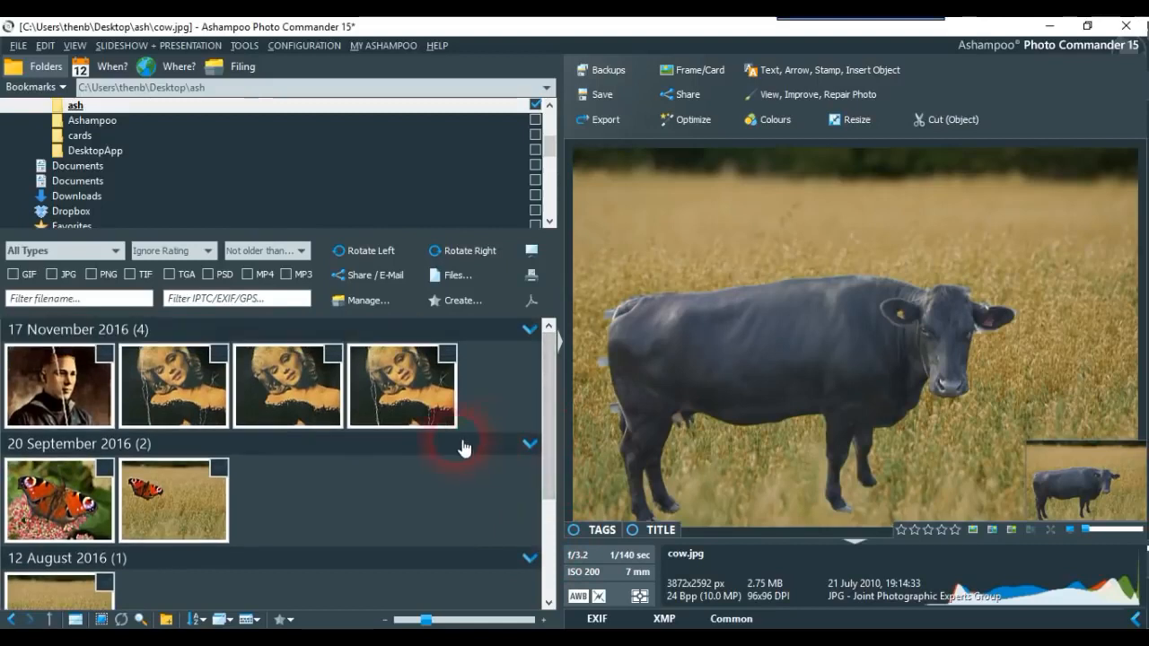
pyautogui.click(400, 381)
pyautogui.click(571, 372)
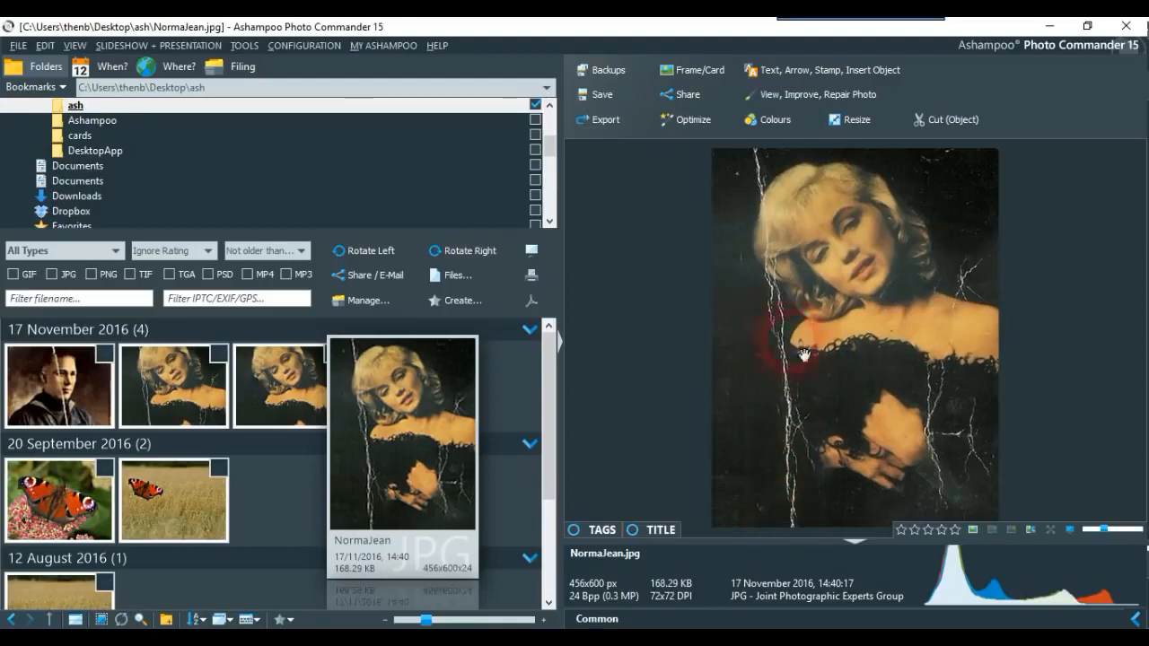
# Open the photo for repair and remove the branching scratch above the woman's shoulder with Remove Scratches/Objects with Marker.
pyautogui.click(864, 97)
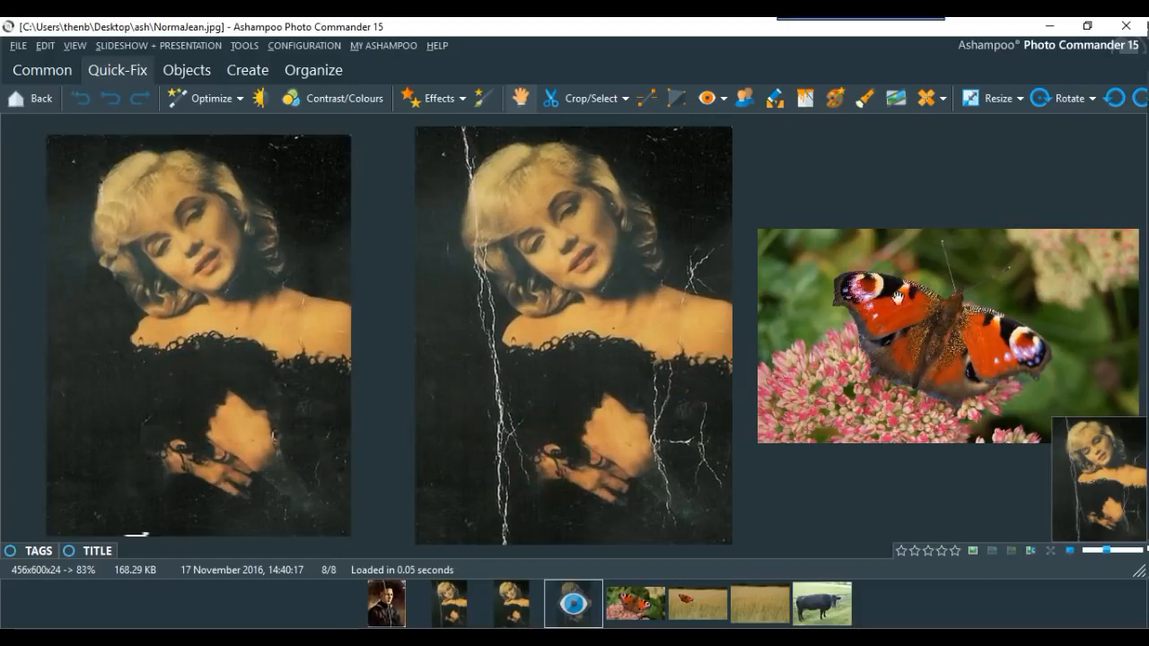
pyautogui.click(941, 97)
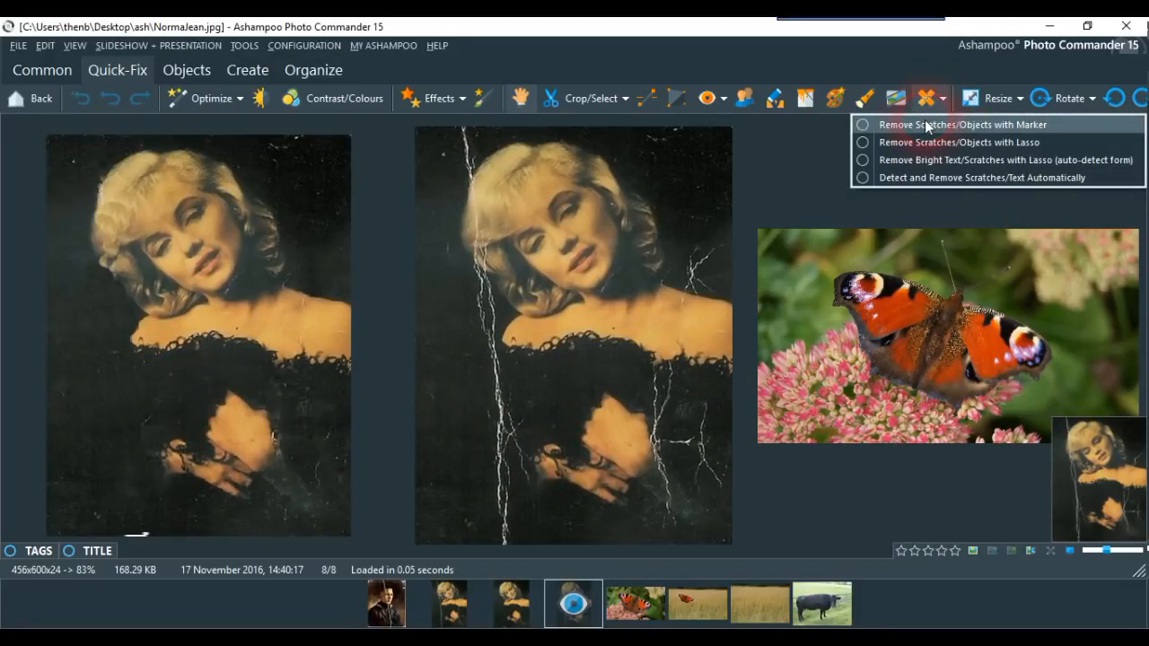
pyautogui.click(864, 128)
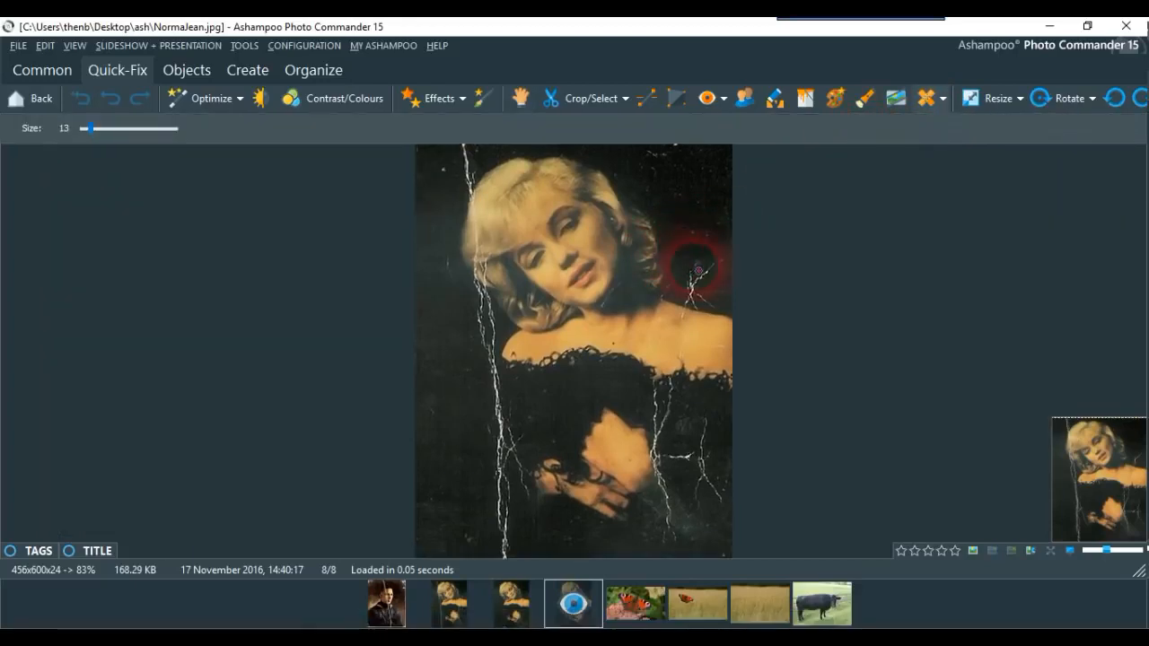
pyautogui.moveTo(692, 274)
pyautogui.mouseDown()
pyautogui.moveTo(715, 306)
pyautogui.moveTo(695, 288)
pyautogui.moveTo(691, 301)
pyautogui.moveTo(695, 287)
pyautogui.moveTo(721, 305)
pyautogui.moveTo(703, 292)
pyautogui.moveTo(696, 305)
pyautogui.moveTo(689, 303)
pyautogui.mouseUp()
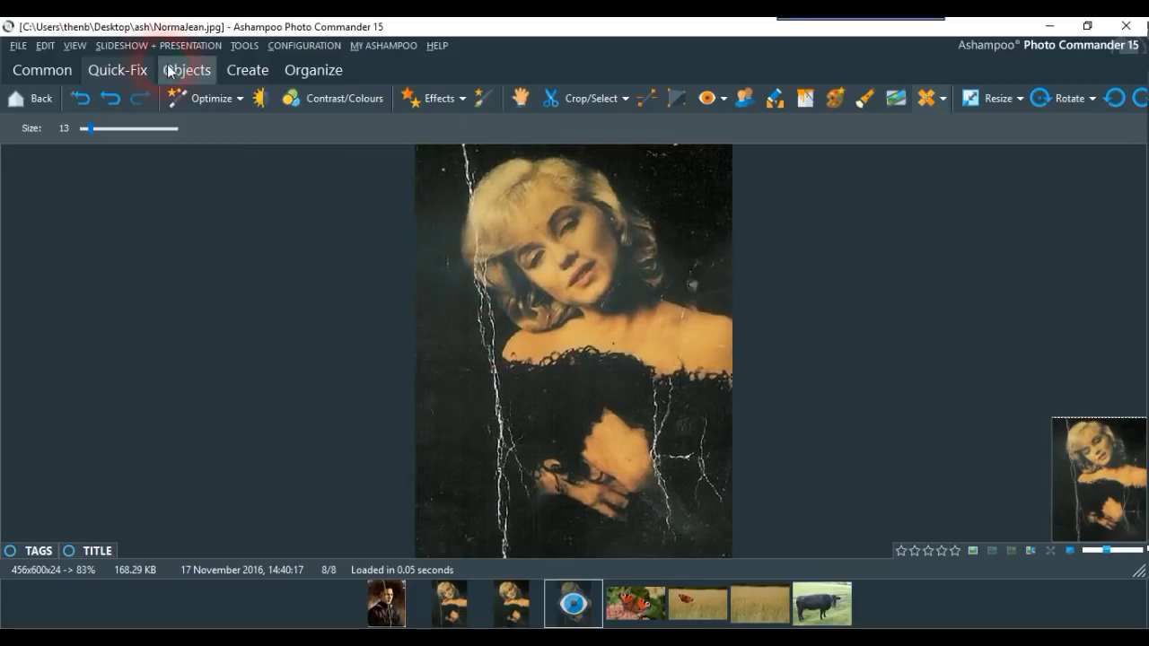
# Try to cover the leftover smudge above the woman's shoulder with the Clone tool.
pyautogui.click(743, 101)
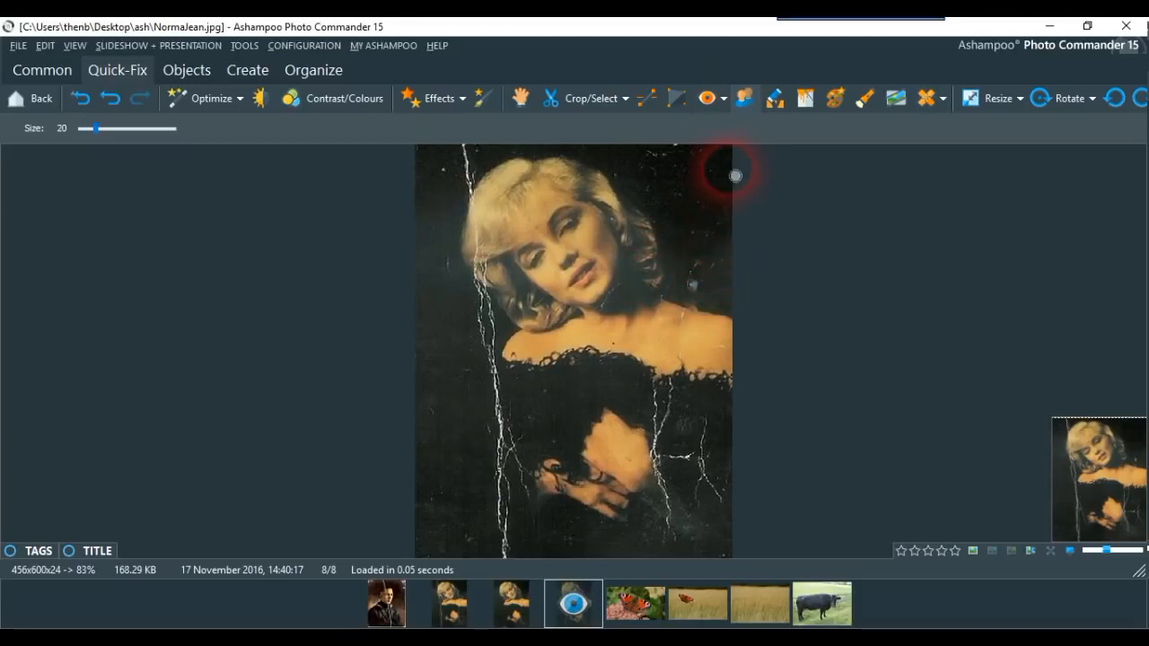
pyautogui.click(692, 287)
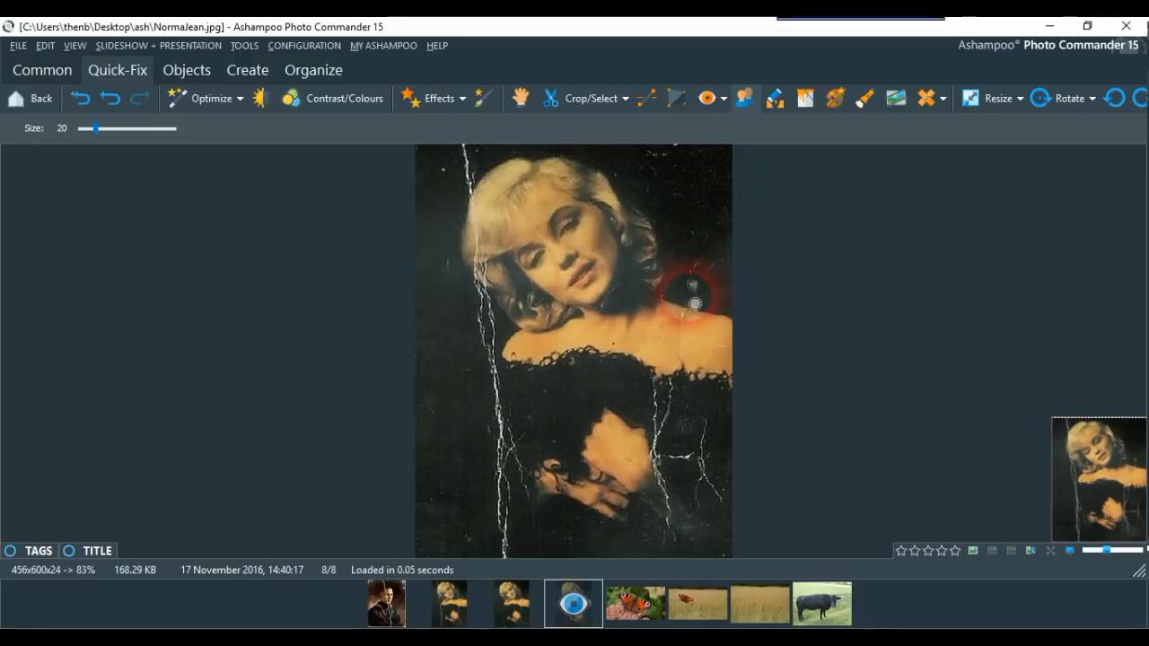
pyautogui.click(706, 289)
# Remove the lower part of the long vertical crack and the thin scratch beside the hands with the scratch removal marker.
pyautogui.click(935, 112)
pyautogui.click(864, 126)
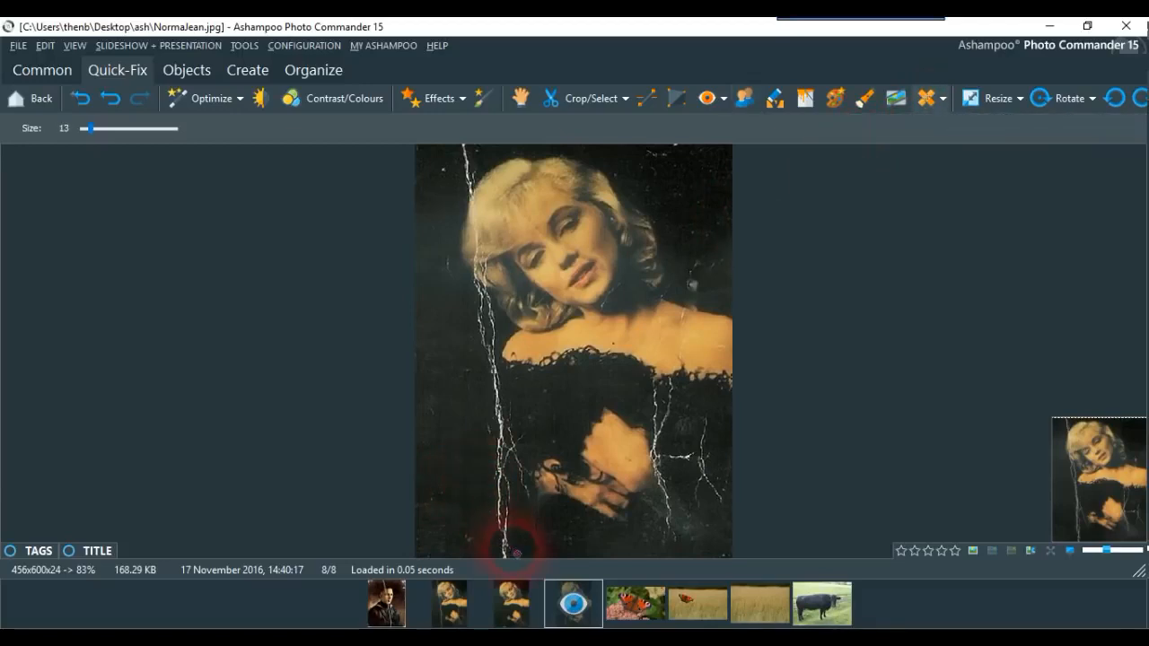
pyautogui.moveTo(507, 551)
pyautogui.mouseDown()
pyautogui.moveTo(504, 473)
pyautogui.moveTo(510, 498)
pyautogui.moveTo(510, 522)
pyautogui.moveTo(492, 467)
pyautogui.moveTo(511, 437)
pyautogui.moveTo(529, 475)
pyautogui.moveTo(508, 449)
pyautogui.moveTo(500, 461)
pyautogui.mouseUp()
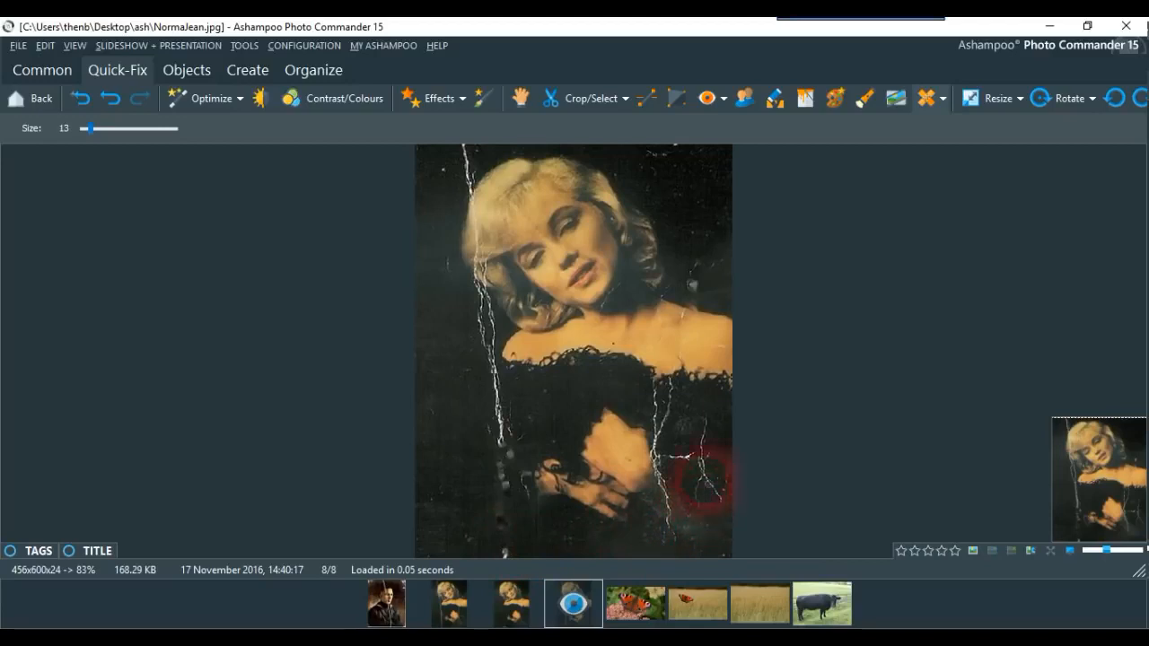
pyautogui.click(702, 429)
pyautogui.moveTo(702, 431)
pyautogui.mouseDown()
pyautogui.moveTo(715, 491)
pyautogui.moveTo(703, 477)
pyautogui.moveTo(704, 490)
pyautogui.moveTo(721, 492)
pyautogui.mouseUp()
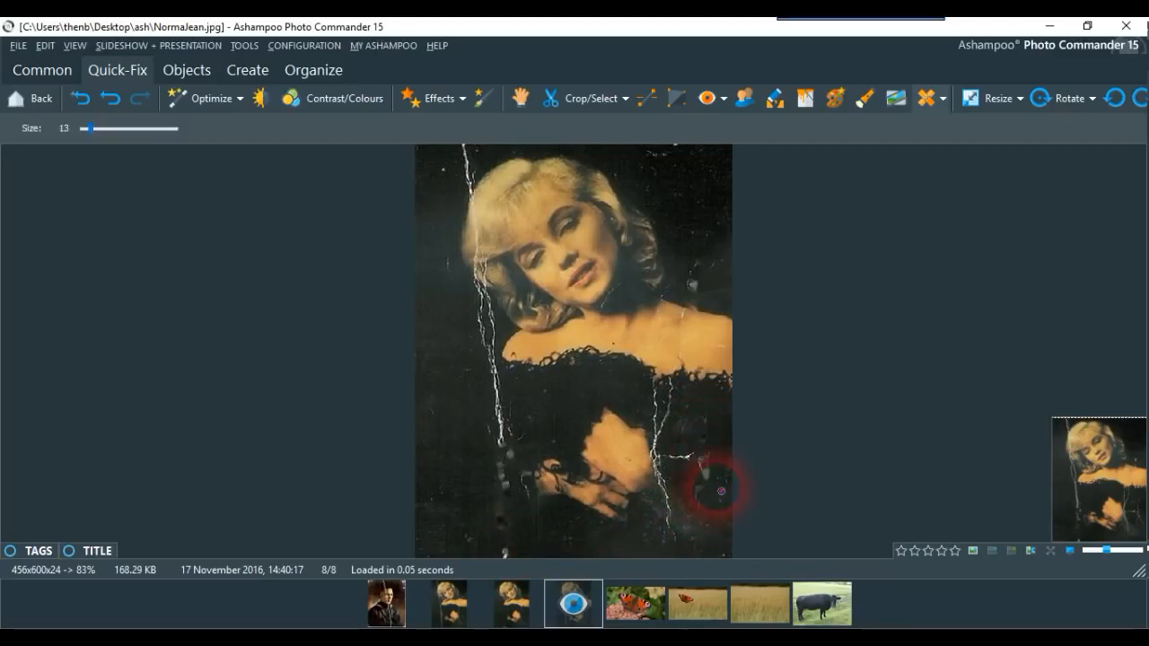
# Switch to the repaired version of the portrait, mayr.jpg, without saving the changes to NormaJean.jpg.
pyautogui.click(516, 613)
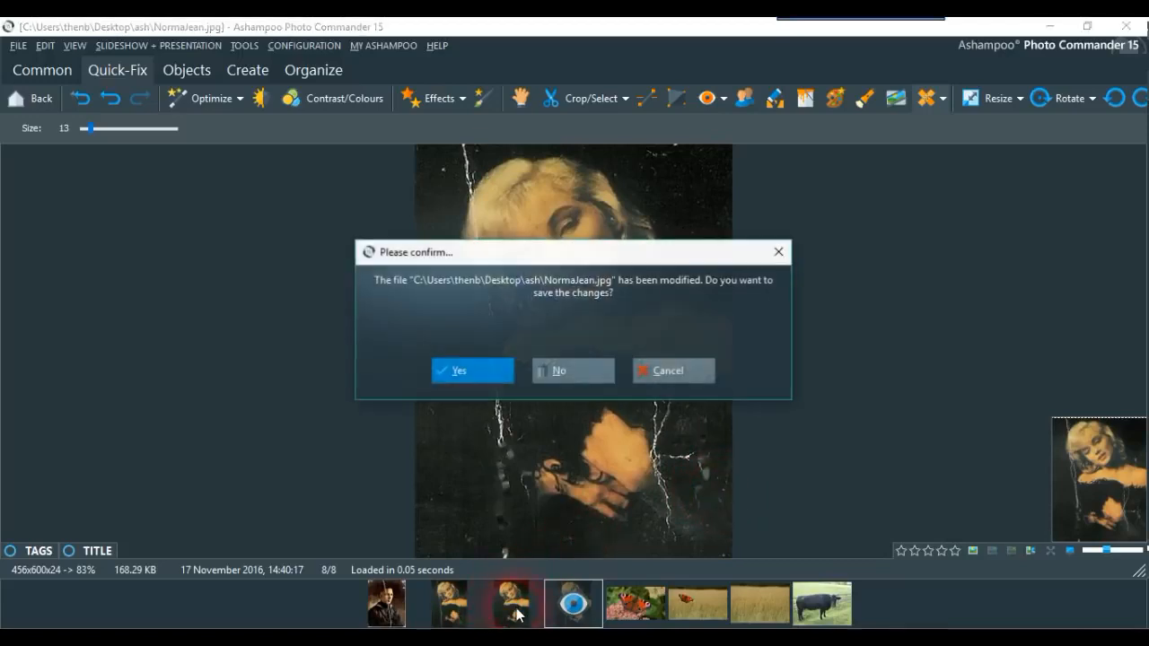
pyautogui.click(558, 370)
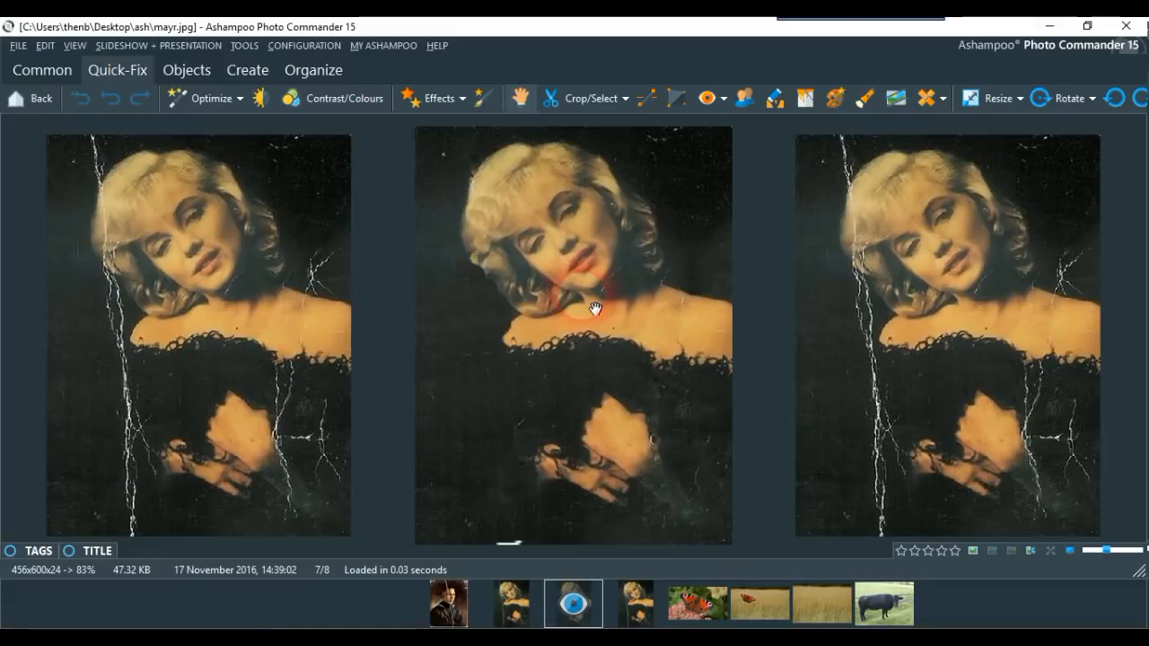
pyautogui.moveTo(790, 23)
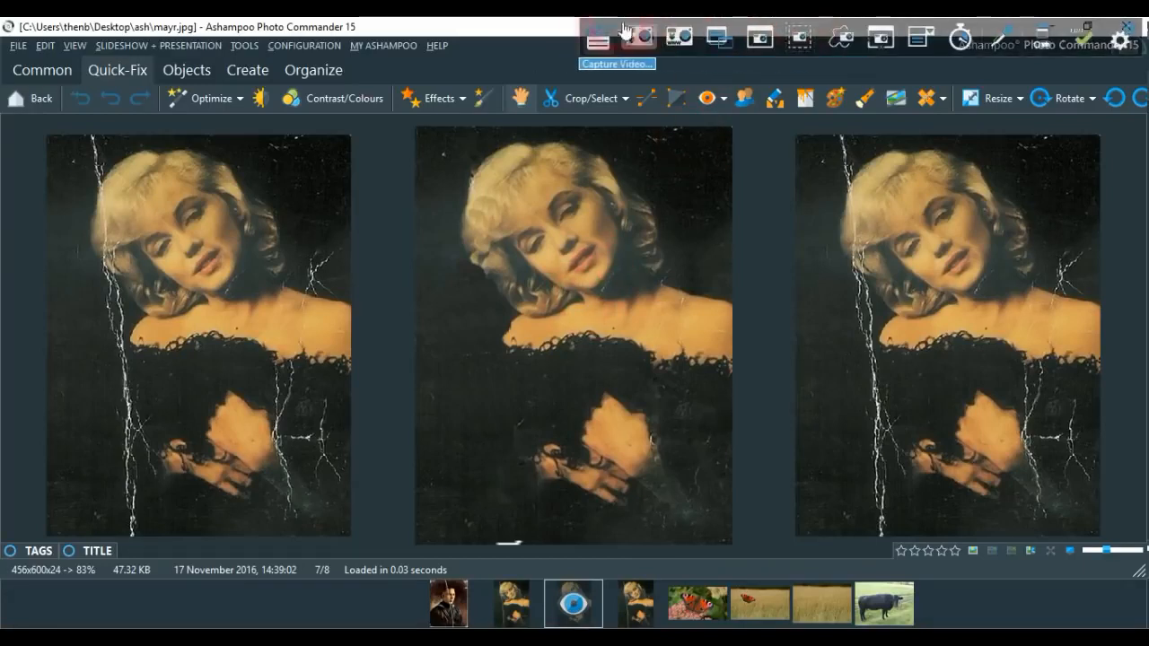